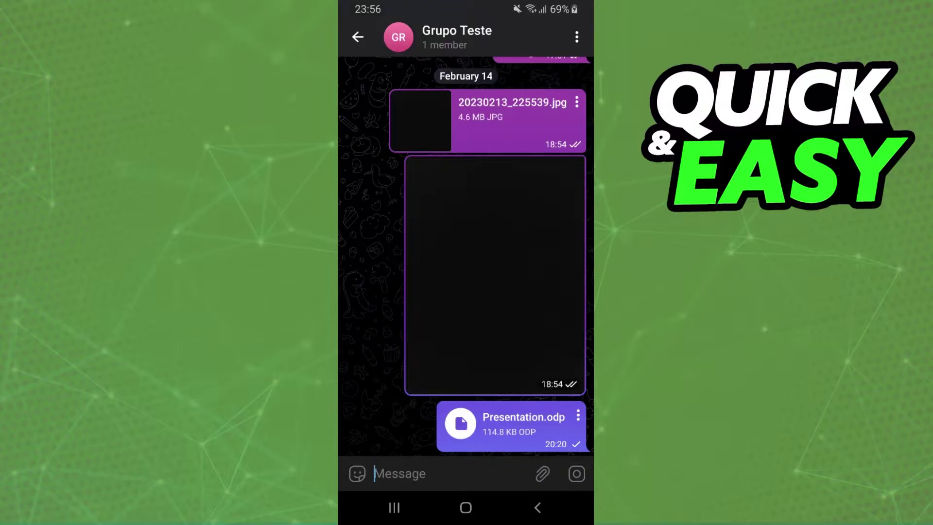
- Open Grupo Teste's info page from the chat header
{"action": "left_click", "coordinate": [433, 34]}
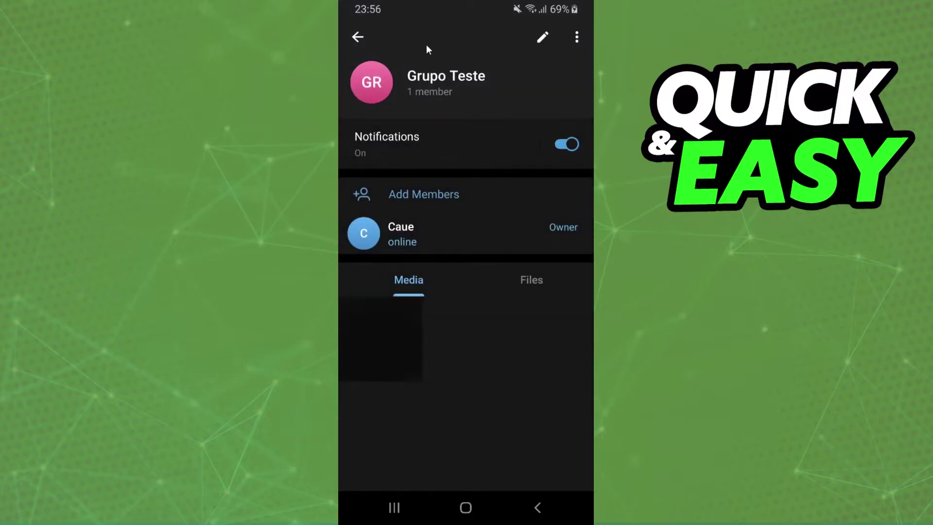
- Open Grupo Teste's edit settings and go to its Administrators list
{"action": "left_click", "coordinate": [544, 38]}
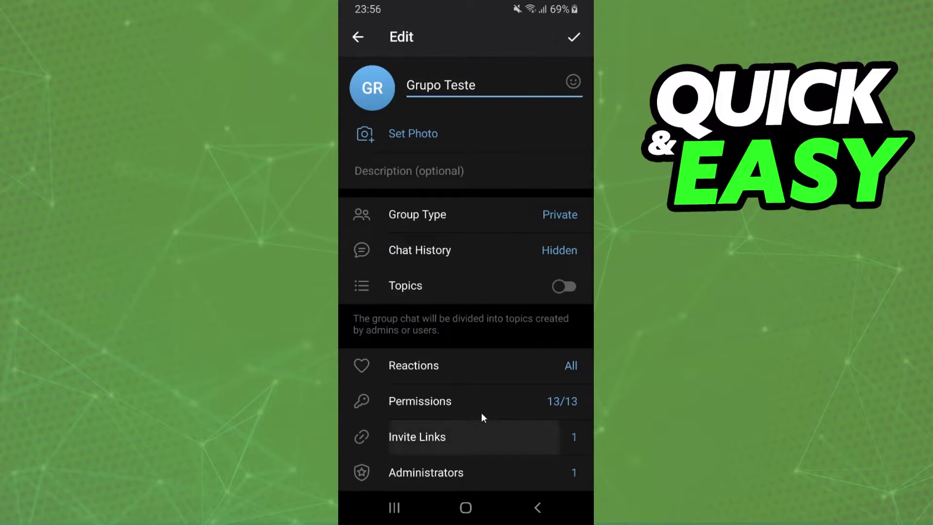
{"action": "left_click_drag", "start_coordinate": [481, 415], "coordinate": [502, 275]}
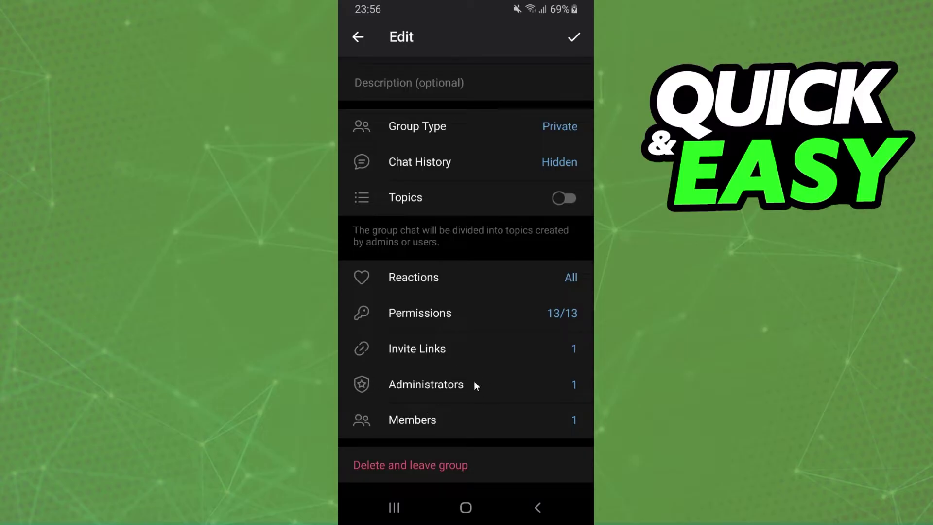
{"action": "left_click", "coordinate": [445, 387]}
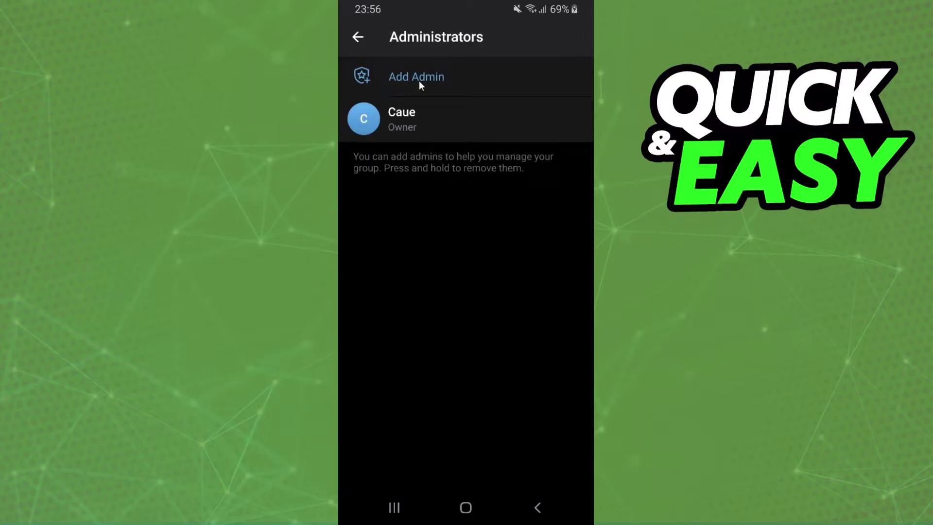
{"action": "left_click", "coordinate": [410, 77]}
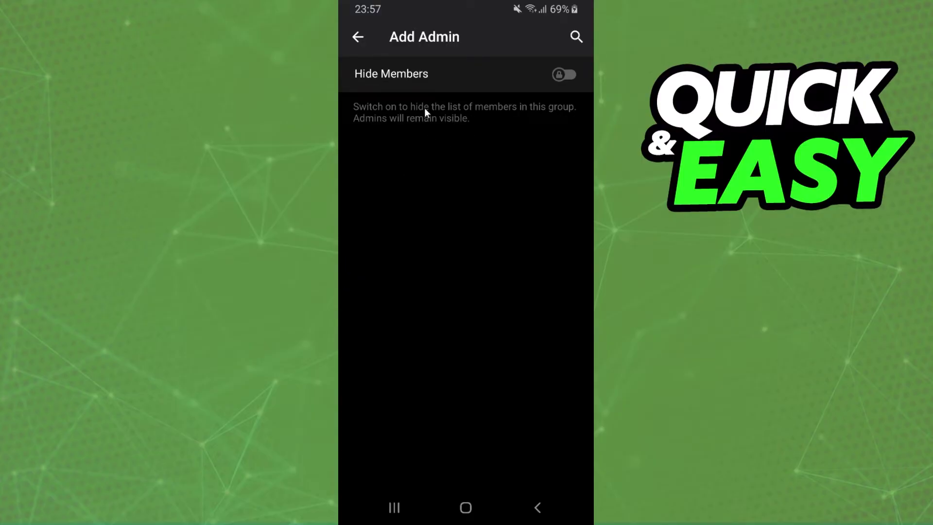
- Back out of the administrators screens to Grupo Teste's edit settings
{"action": "left_click", "coordinate": [358, 37]}
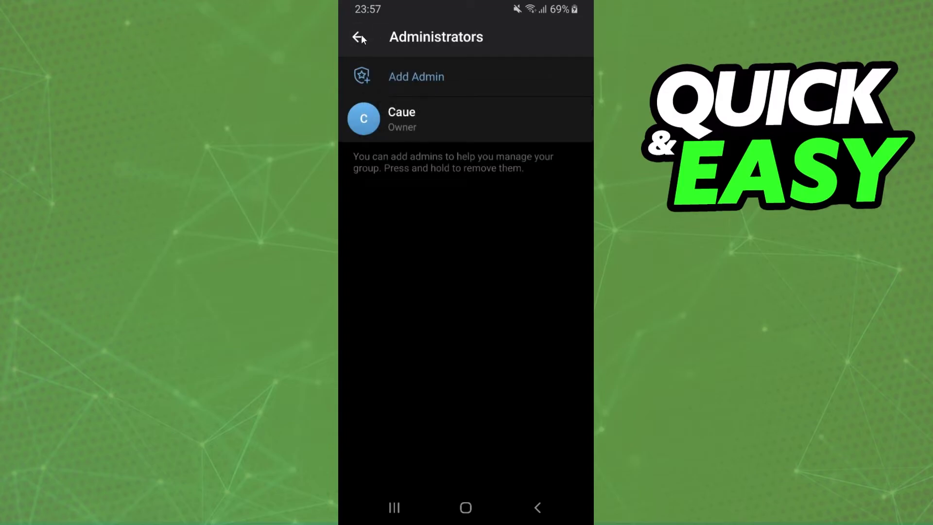
{"action": "left_click", "coordinate": [360, 36]}
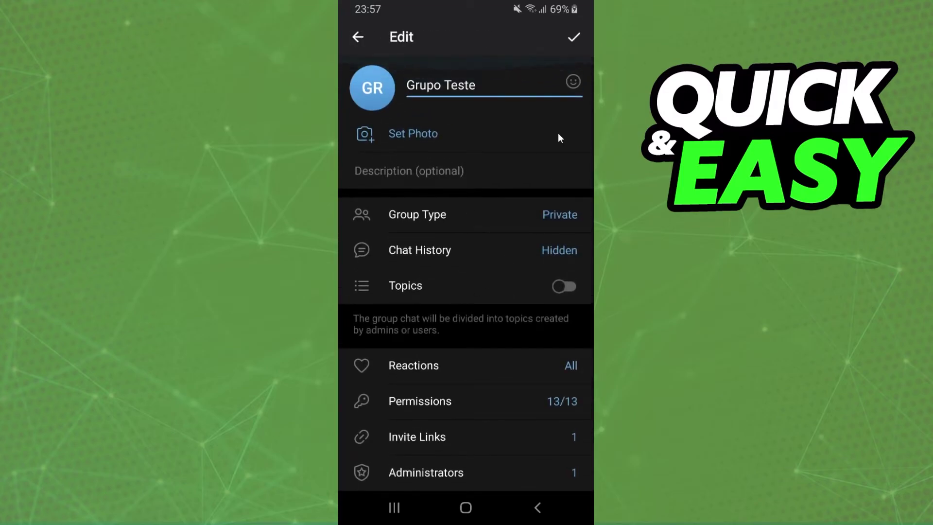